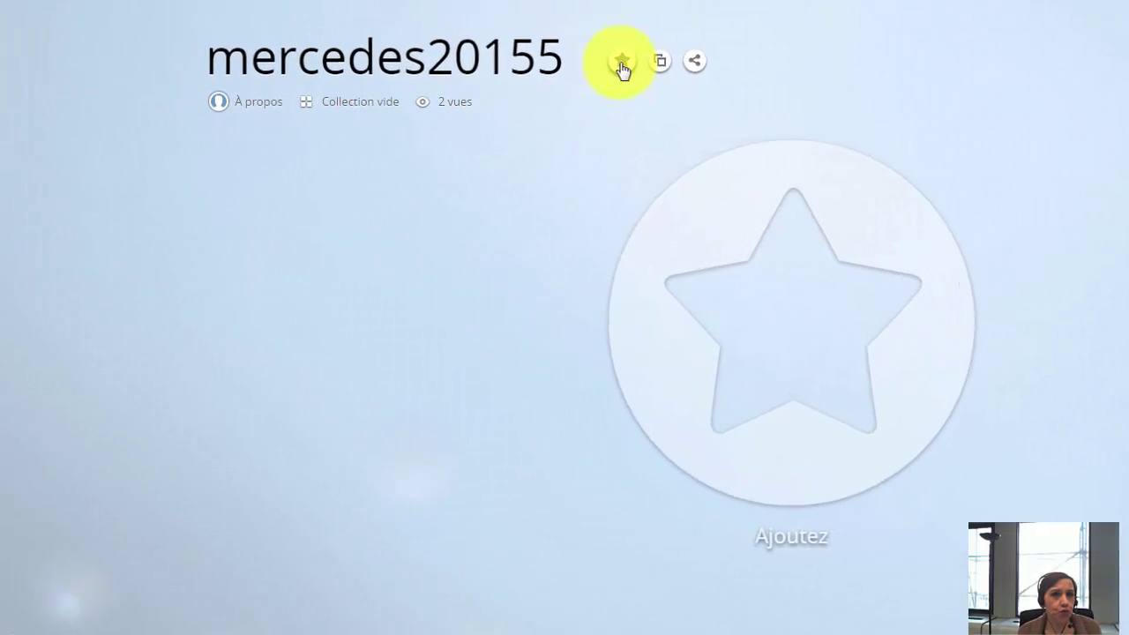
Create a new collection named "E-learning" in the account's main collection
{"action": "left_click", "coordinate": [629, 68]}
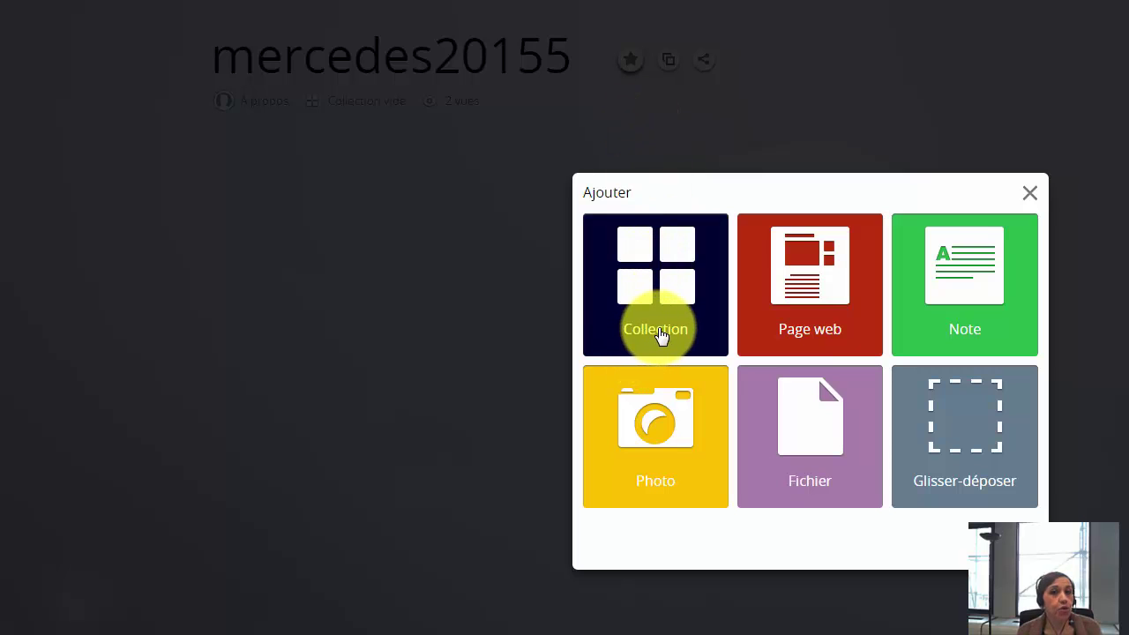
{"action": "left_click", "coordinate": [661, 335]}
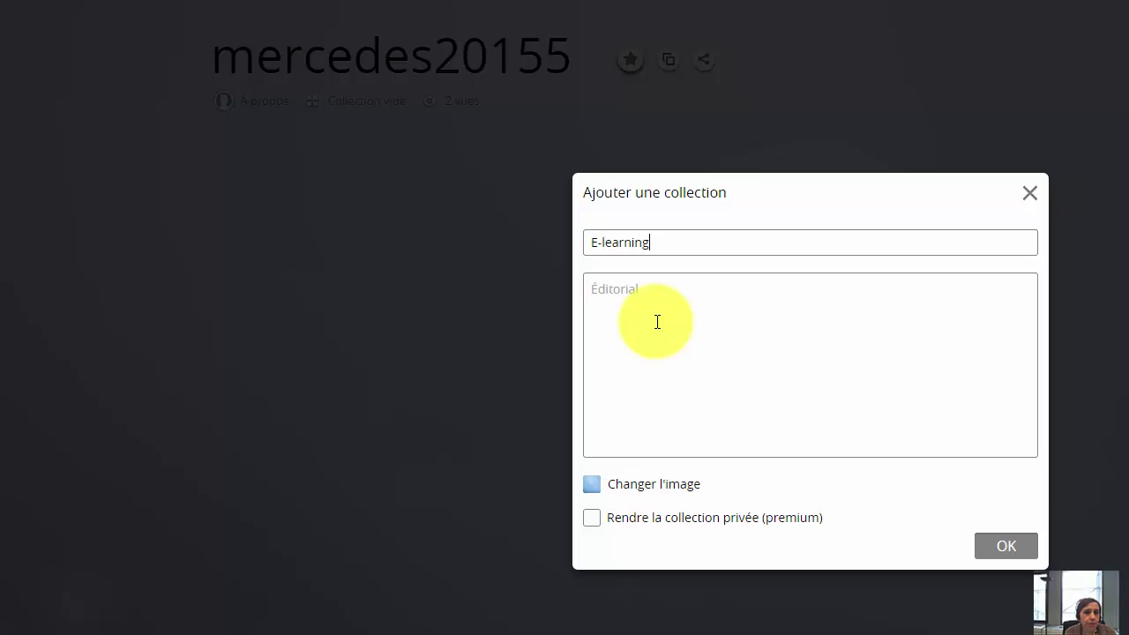
{"action": "type", "text": "E-learning"}
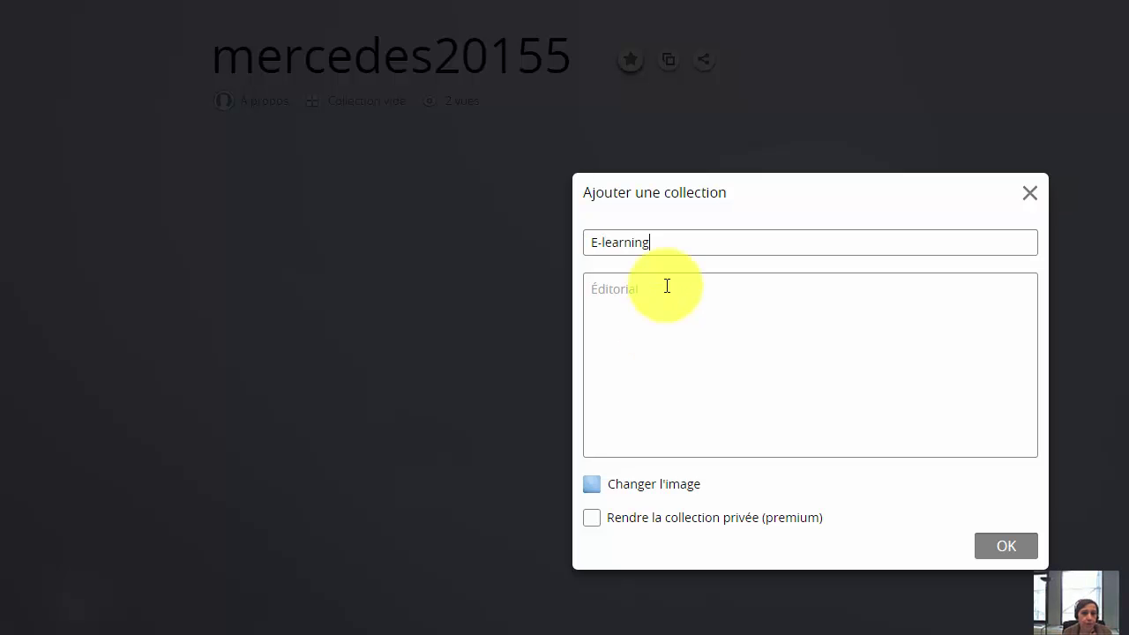
{"action": "left_click", "coordinate": [1007, 548]}
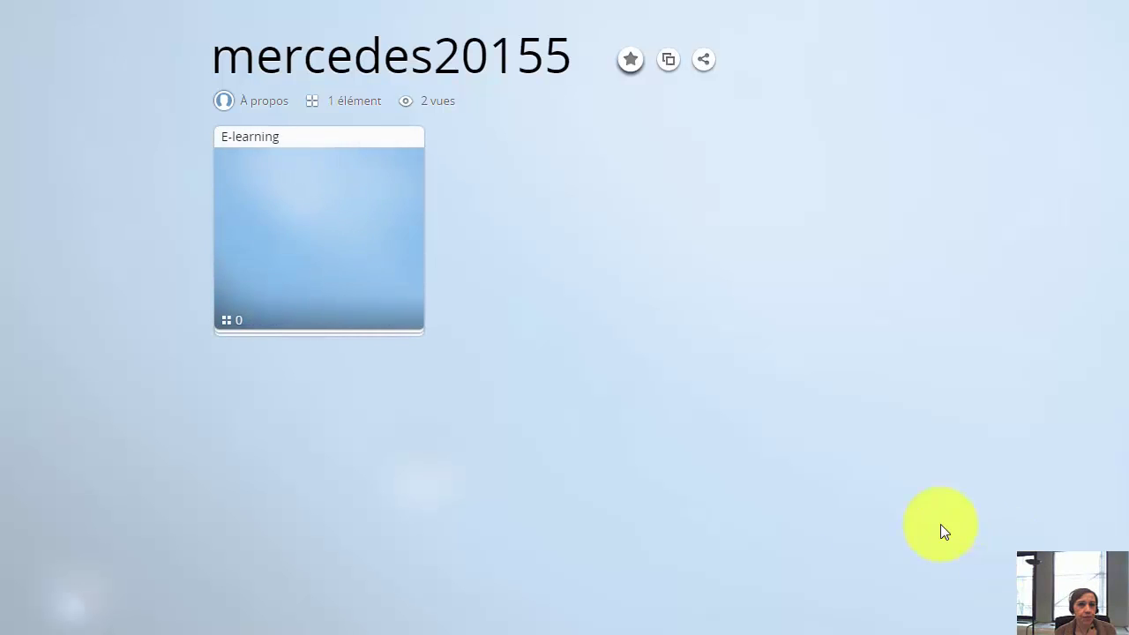
Add the cursus.edu article "Cours en ligne gratuit sur le droit d'auteur" as a web page to the E-learning collection, using its copied URL
{"action": "left_click", "coordinate": [338, 212]}
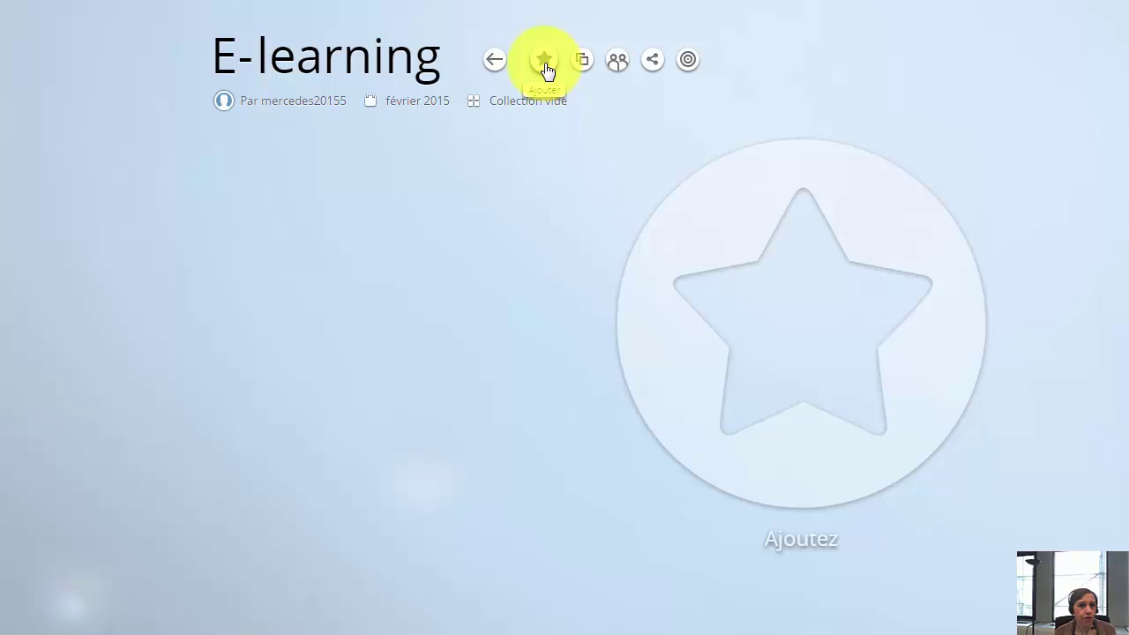
{"action": "left_click", "coordinate": [545, 60]}
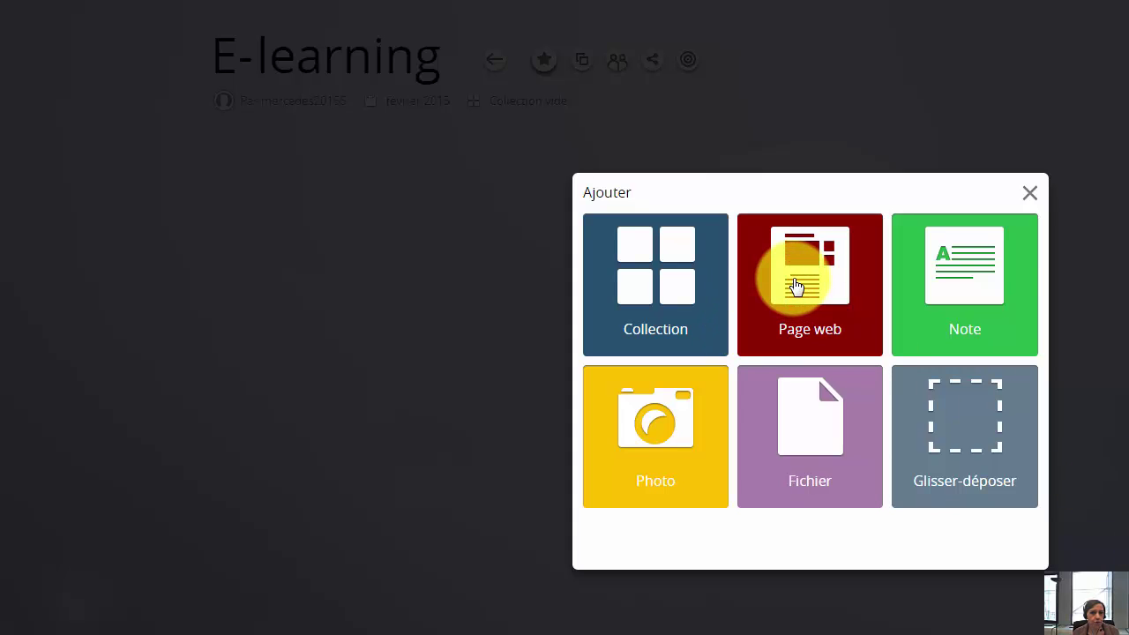
{"action": "left_click", "coordinate": [796, 285]}
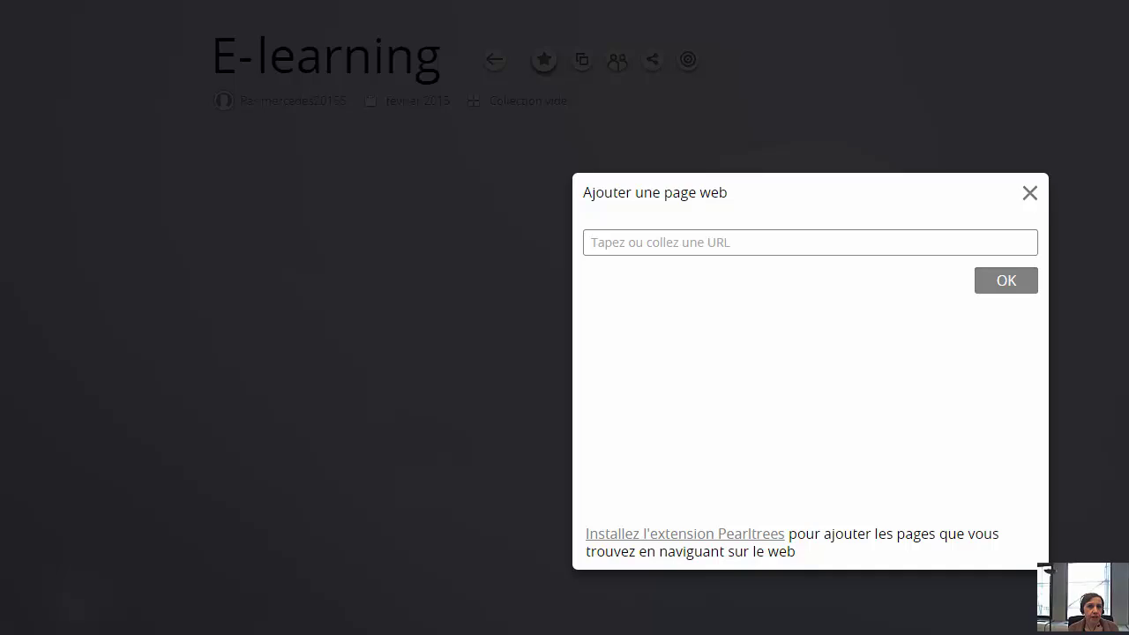
{"action": "left_click", "coordinate": [764, 12]}
{"action": "key", "text": "ctrl+c"}
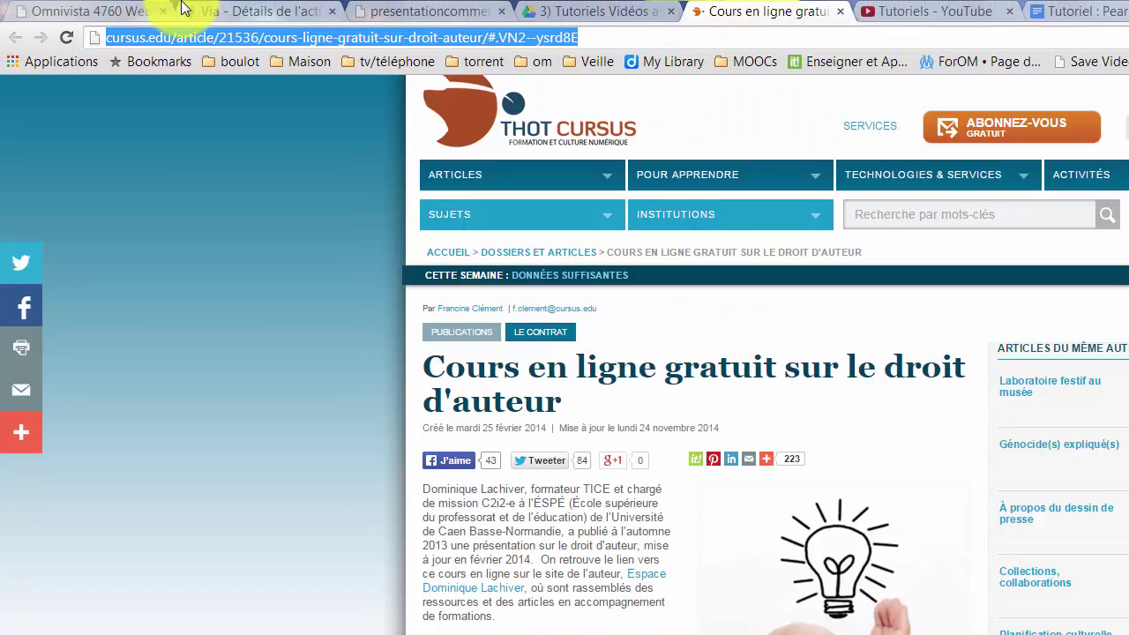
{"action": "right_click", "coordinate": [212, 37]}
{"action": "left_click", "coordinate": [264, 110]}
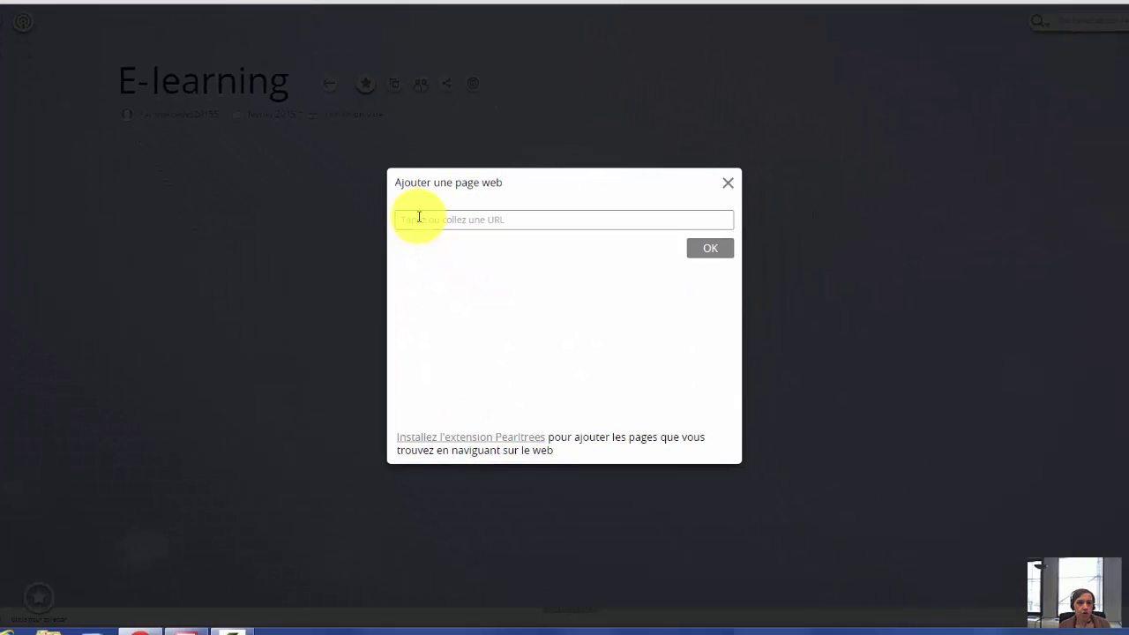
{"action": "right_click", "coordinate": [418, 217]}
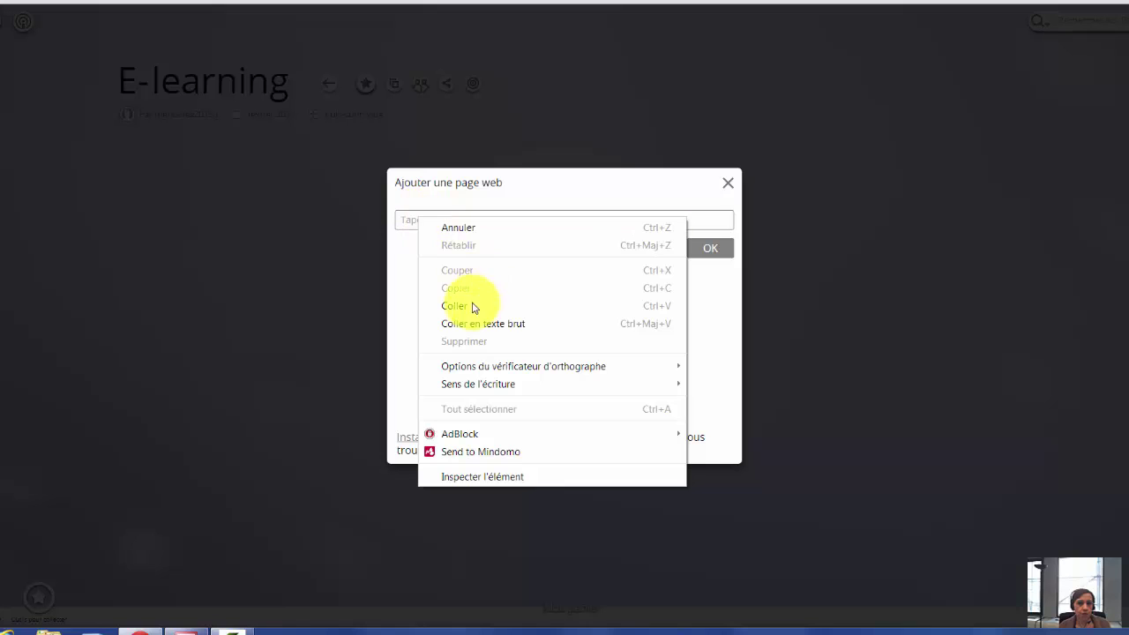
{"action": "left_click", "coordinate": [464, 305]}
{"action": "left_click", "coordinate": [712, 252]}
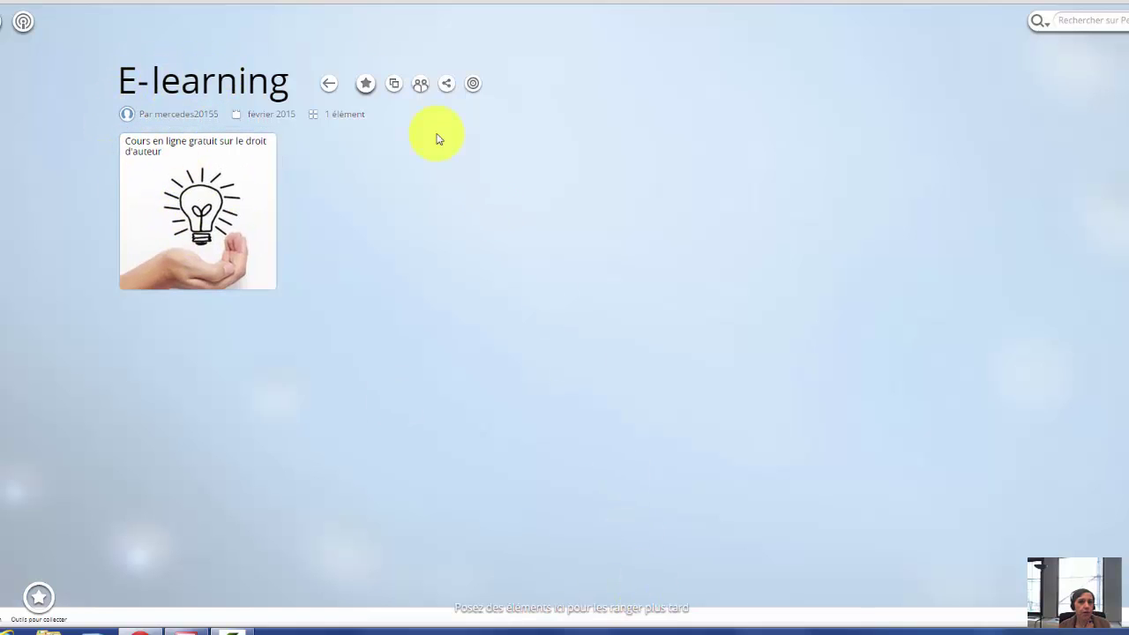
Return to the account's main collection and upload the PDF file "Liste et définitions" from the GT Epsilon folder
{"action": "left_click", "coordinate": [328, 84]}
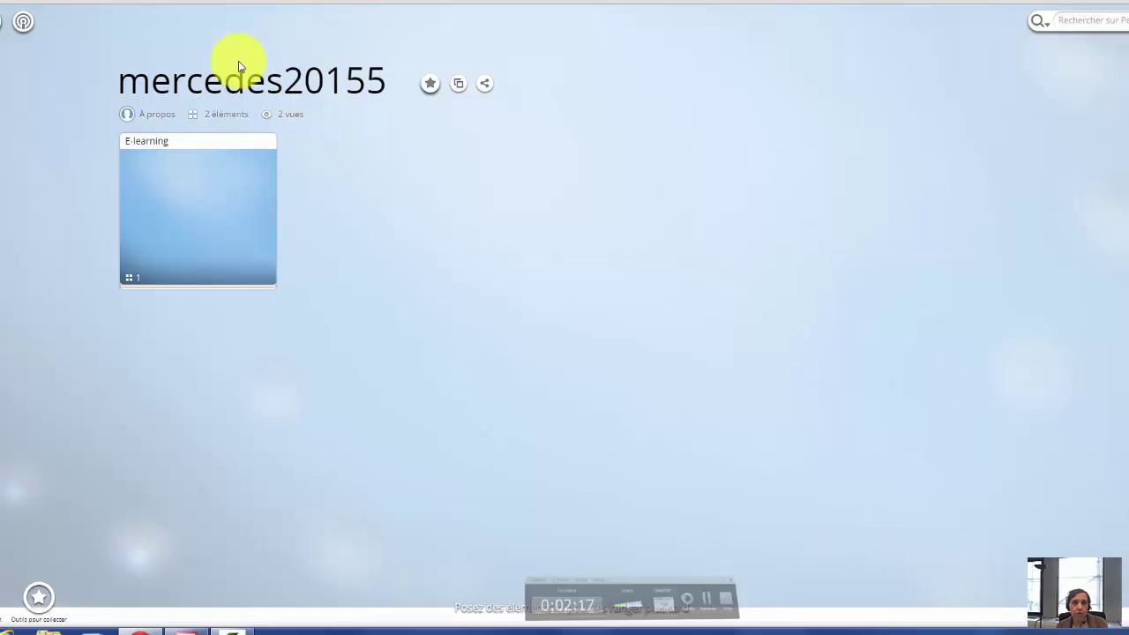
{"action": "left_click", "coordinate": [430, 84]}
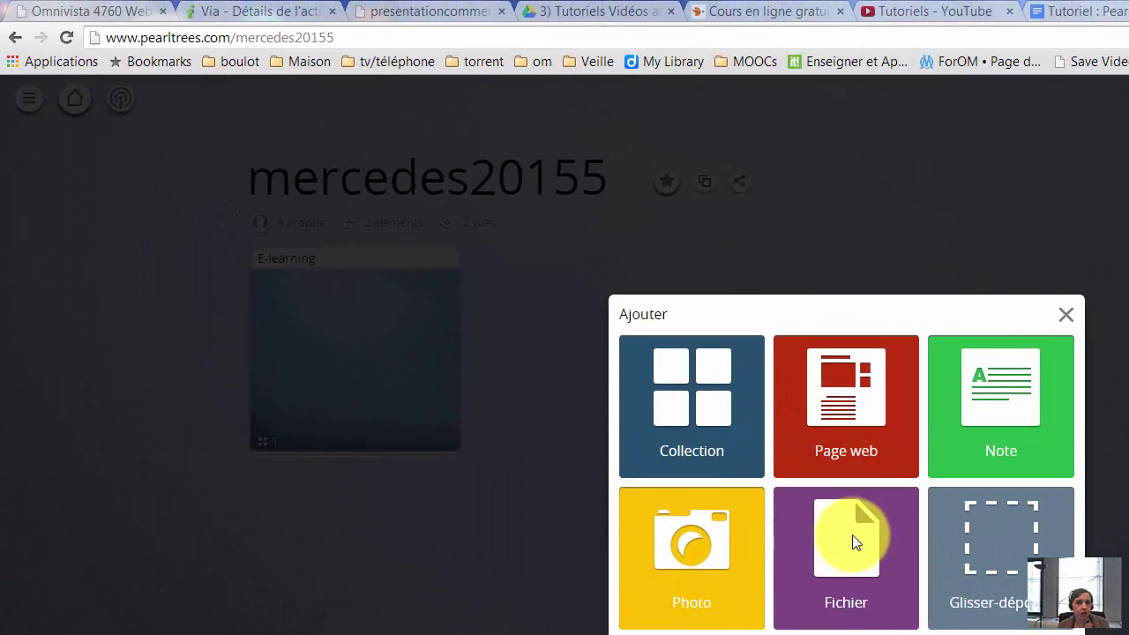
{"action": "left_click", "coordinate": [854, 541]}
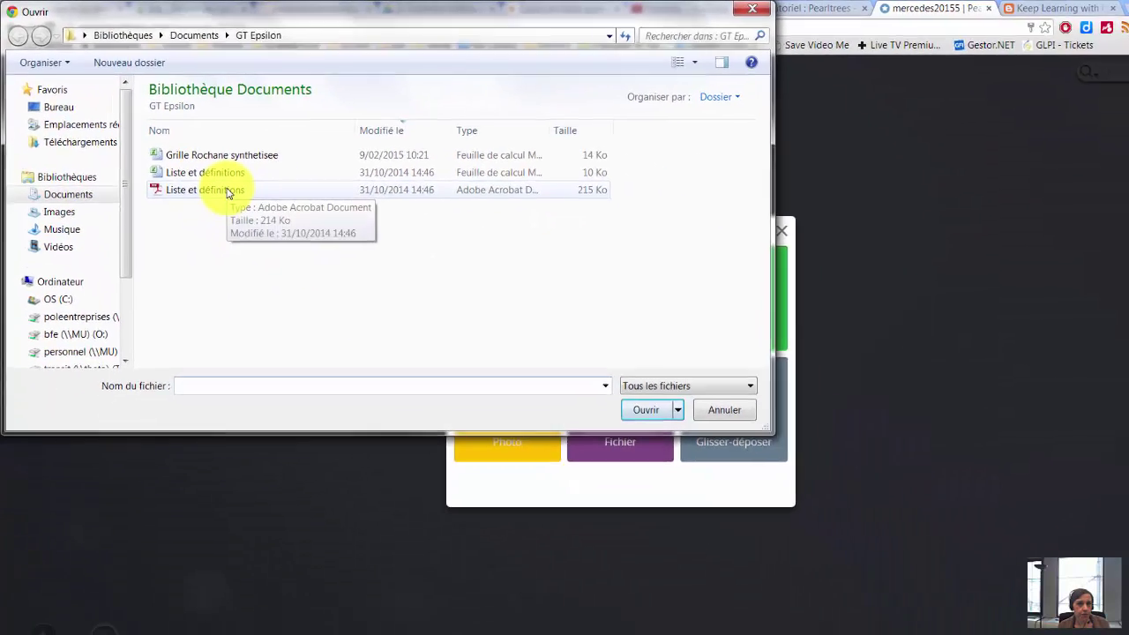
{"action": "left_click", "coordinate": [227, 193]}
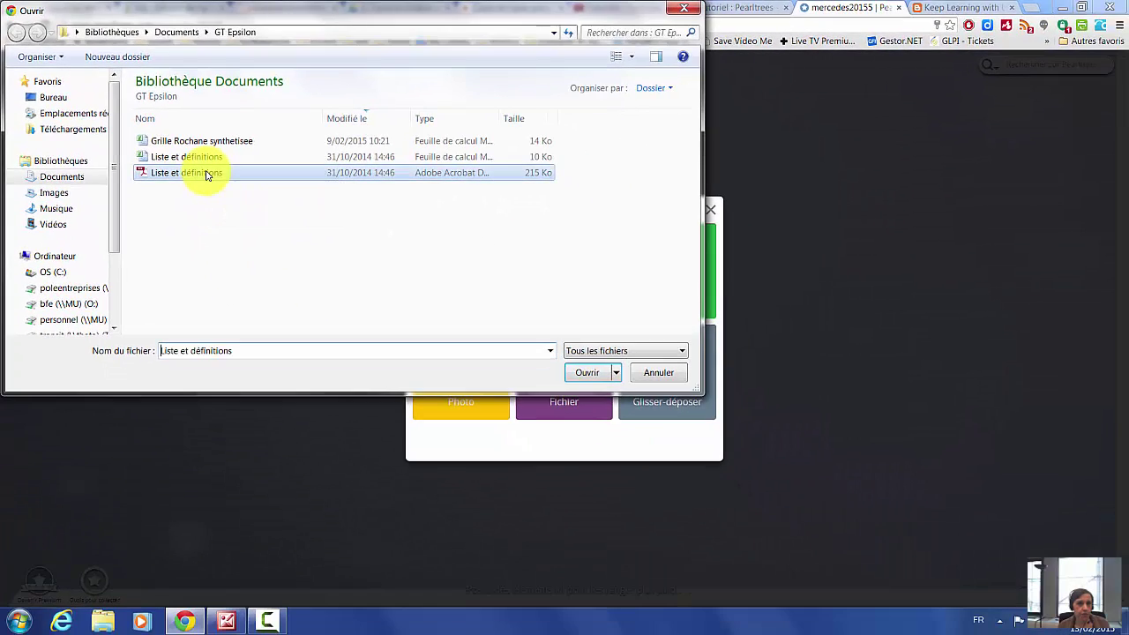
{"action": "left_click", "coordinate": [644, 409]}
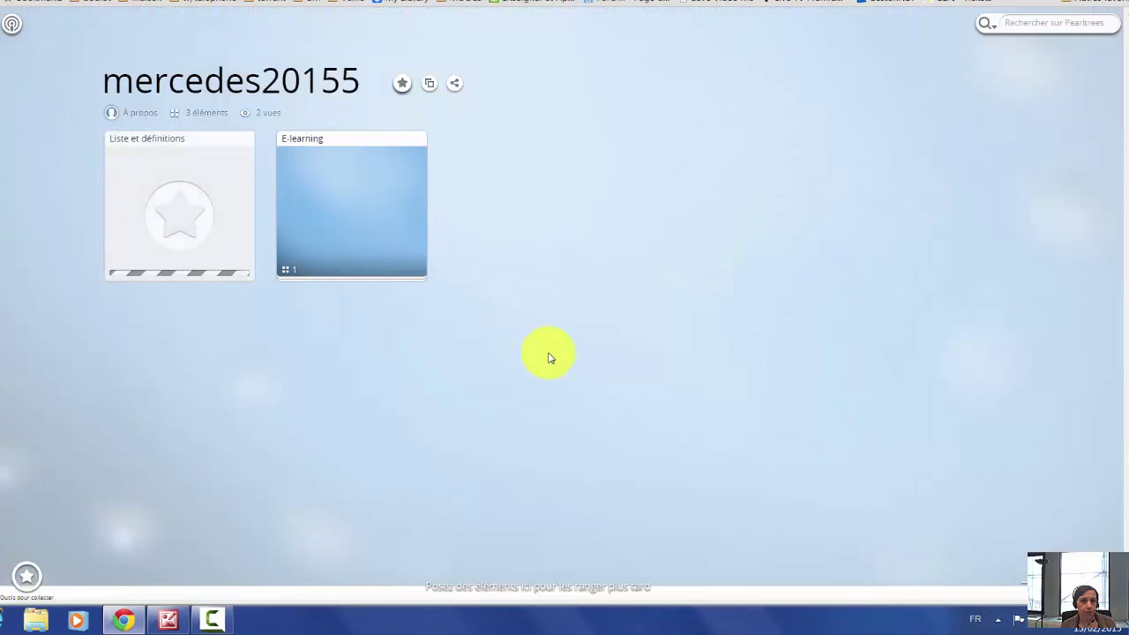
{"action": "left_click", "coordinate": [388, 229]}
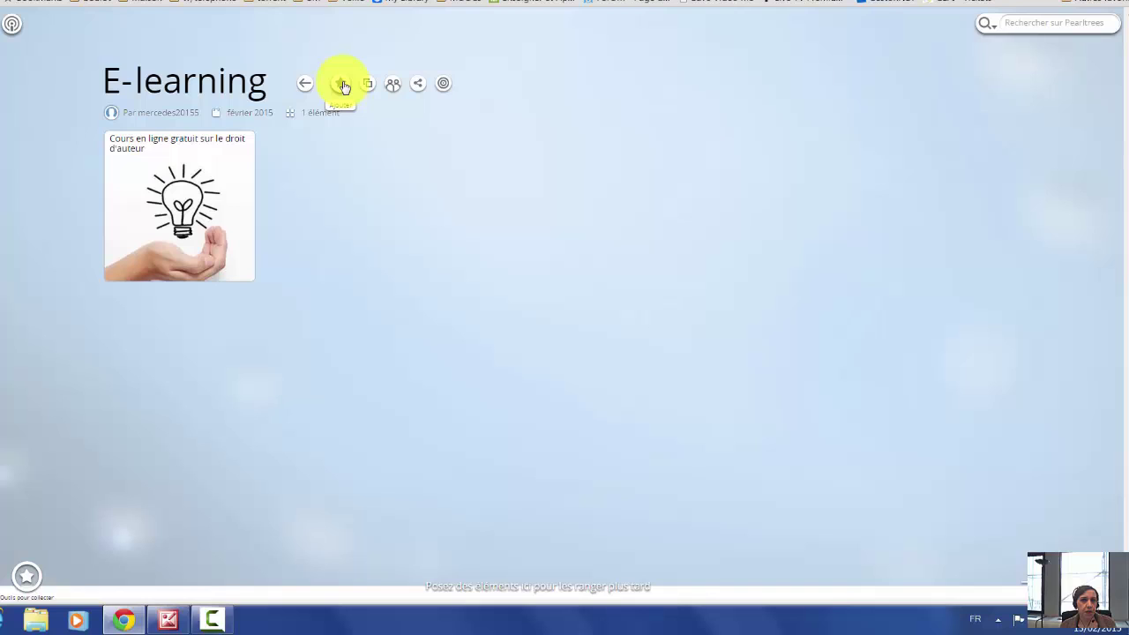
{"action": "left_click", "coordinate": [344, 86]}
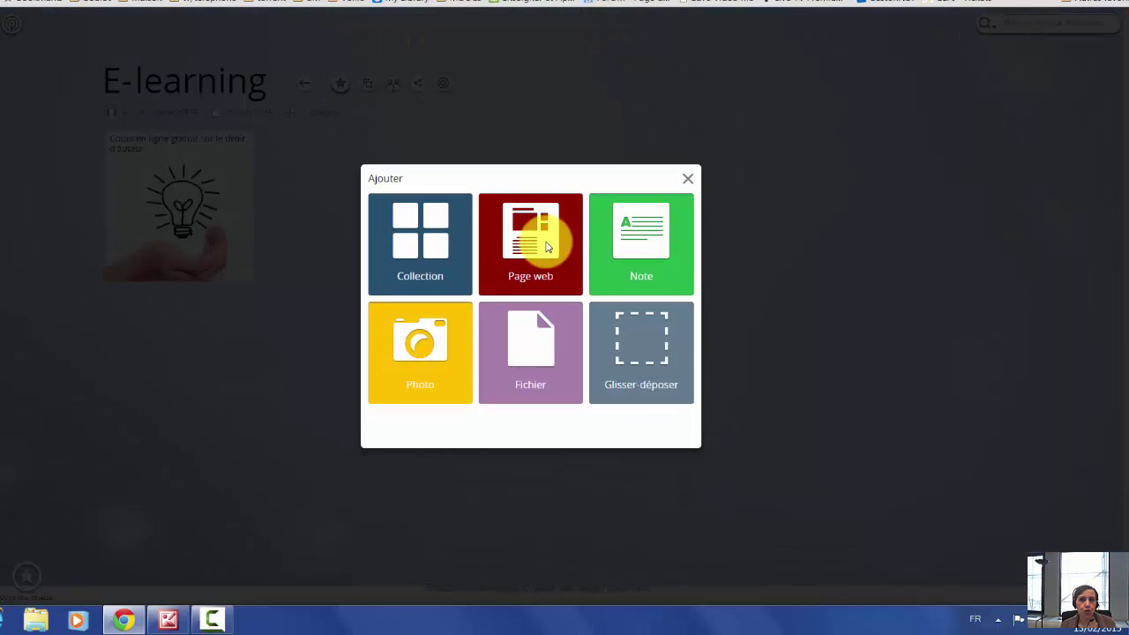
{"action": "left_click", "coordinate": [547, 247]}
{"action": "left_click", "coordinate": [971, 6]}
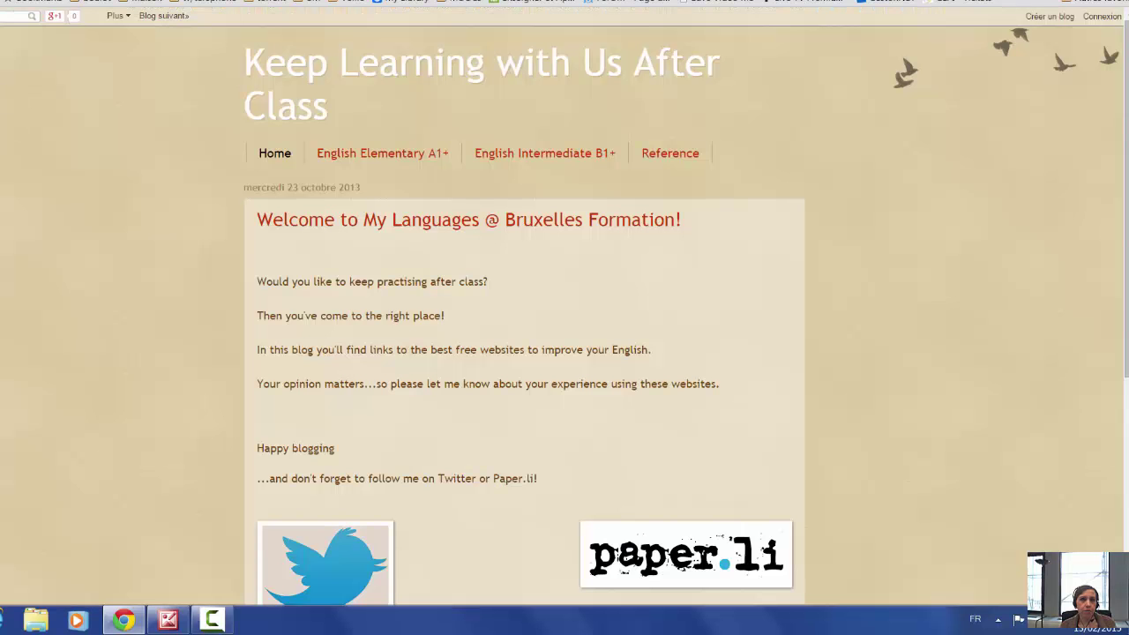
{"action": "left_click", "coordinate": [96, 15]}
{"action": "key", "text": "ctrl+c"}
{"action": "right_click", "coordinate": [113, 27]}
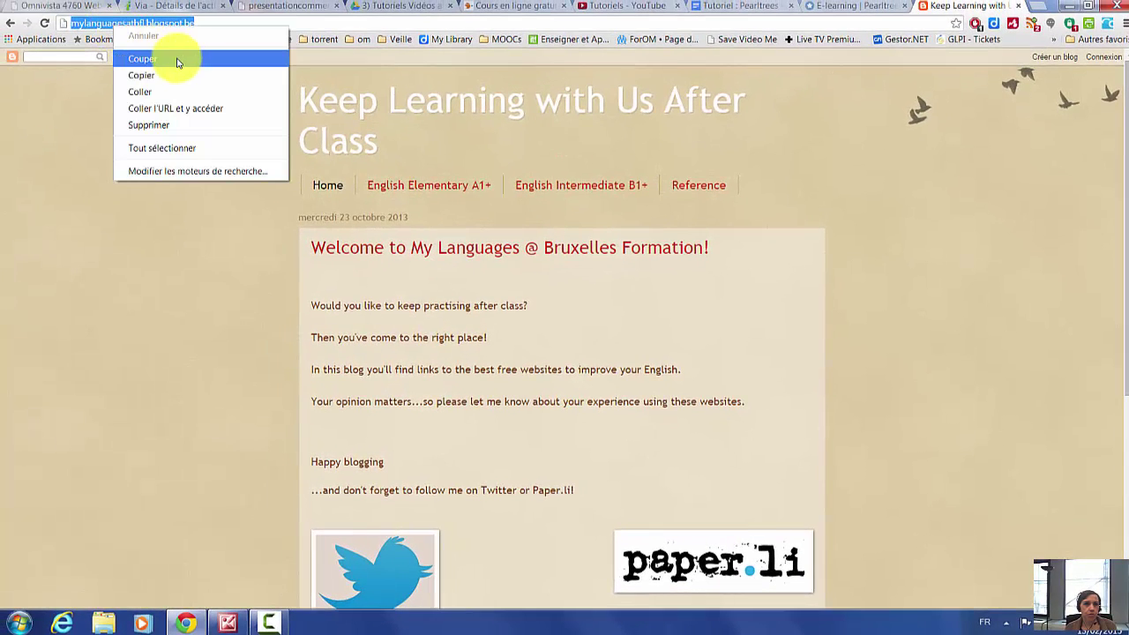
{"action": "left_click", "coordinate": [146, 75]}
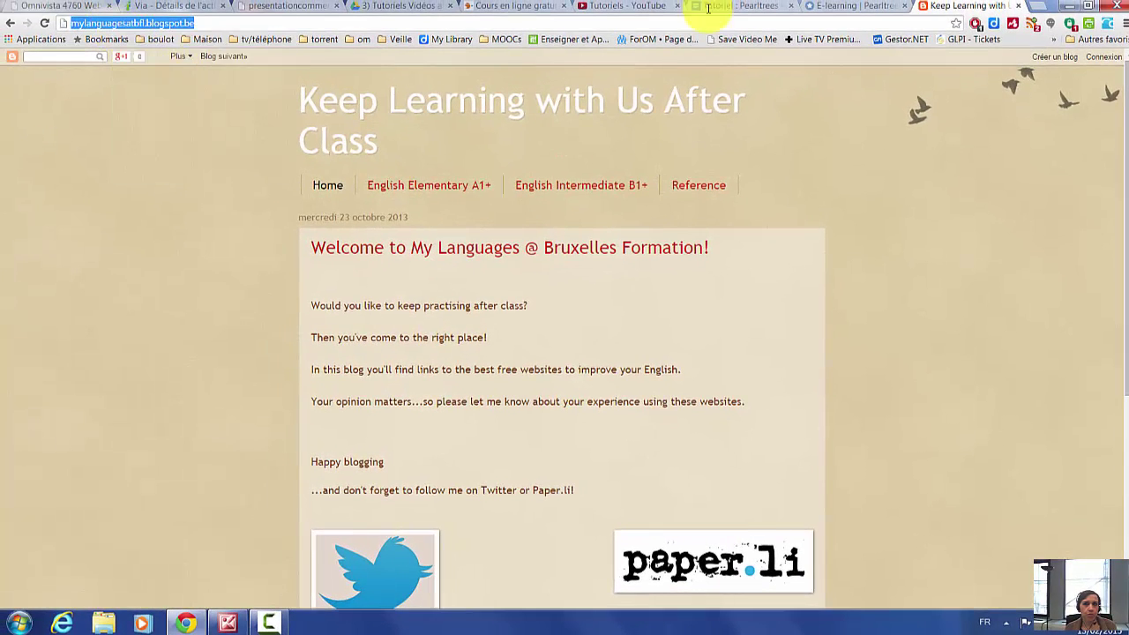
{"action": "left_click", "coordinate": [829, 7]}
{"action": "right_click", "coordinate": [458, 245]}
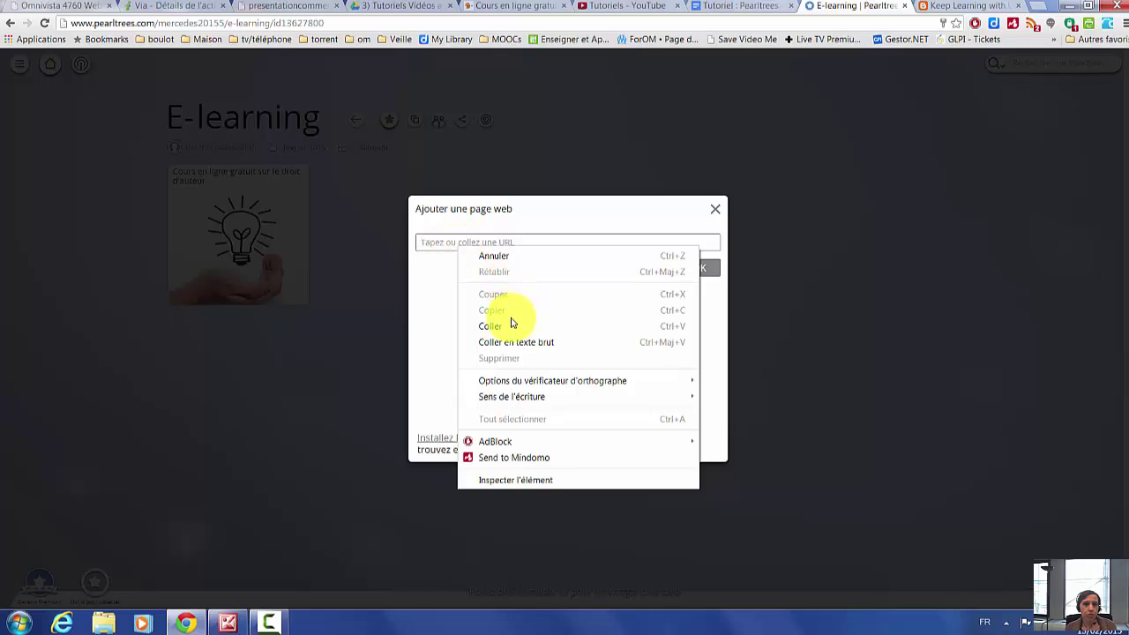
{"action": "left_click", "coordinate": [490, 326]}
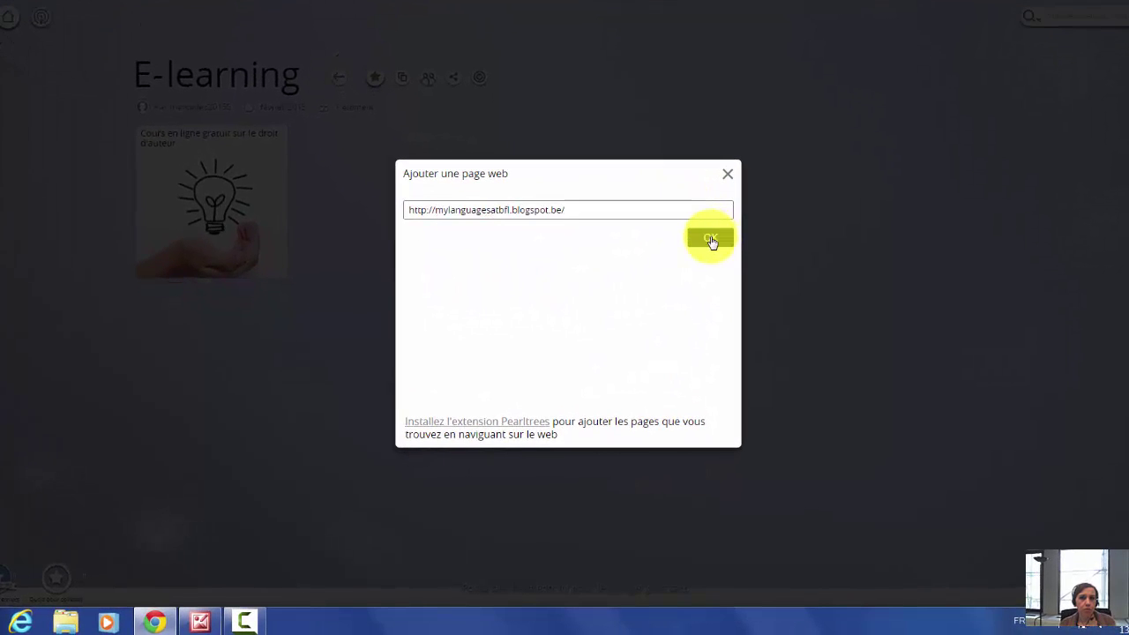
{"action": "left_click", "coordinate": [711, 240]}
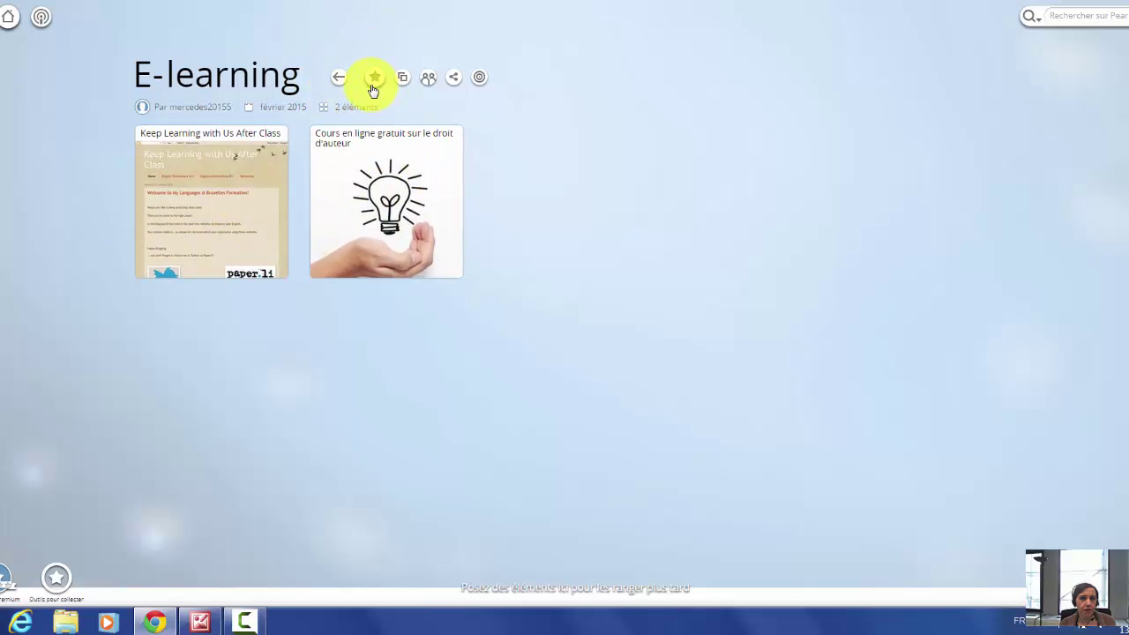
View the collections neighbouring E-learning, and go back to the account's own collections
{"action": "left_click", "coordinate": [337, 81]}
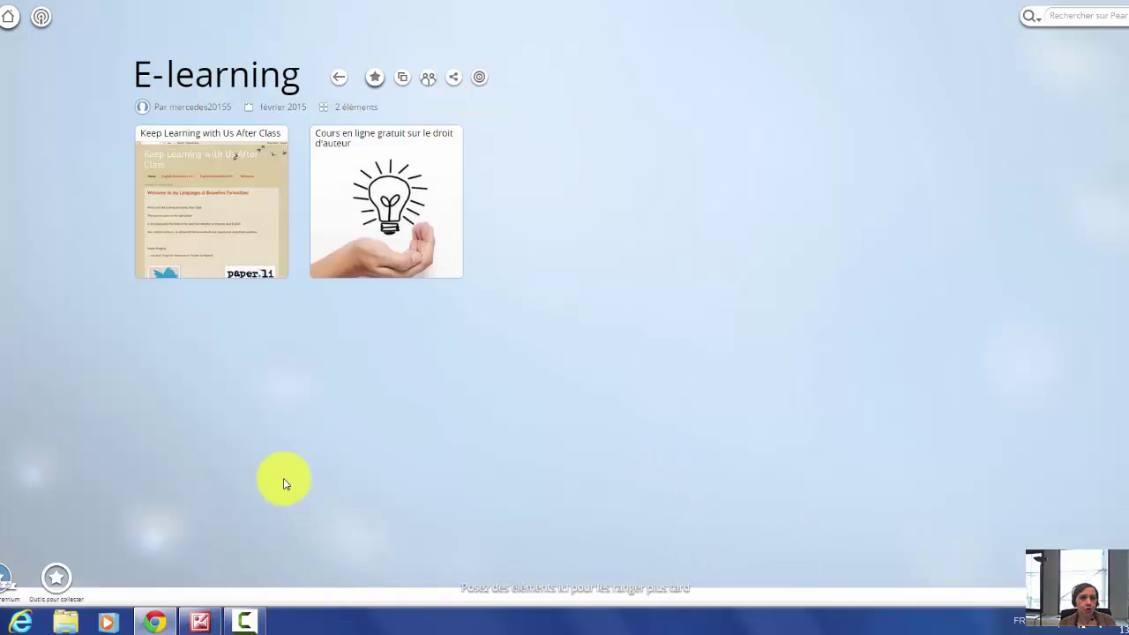
{"action": "left_click", "coordinate": [480, 80]}
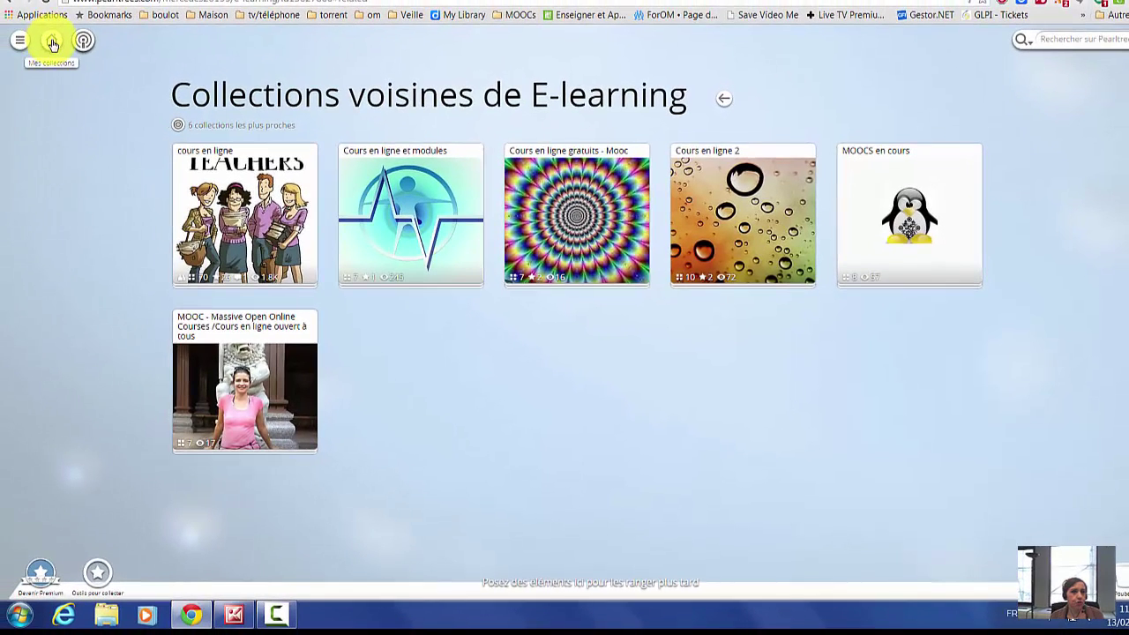
{"action": "left_click", "coordinate": [51, 44]}
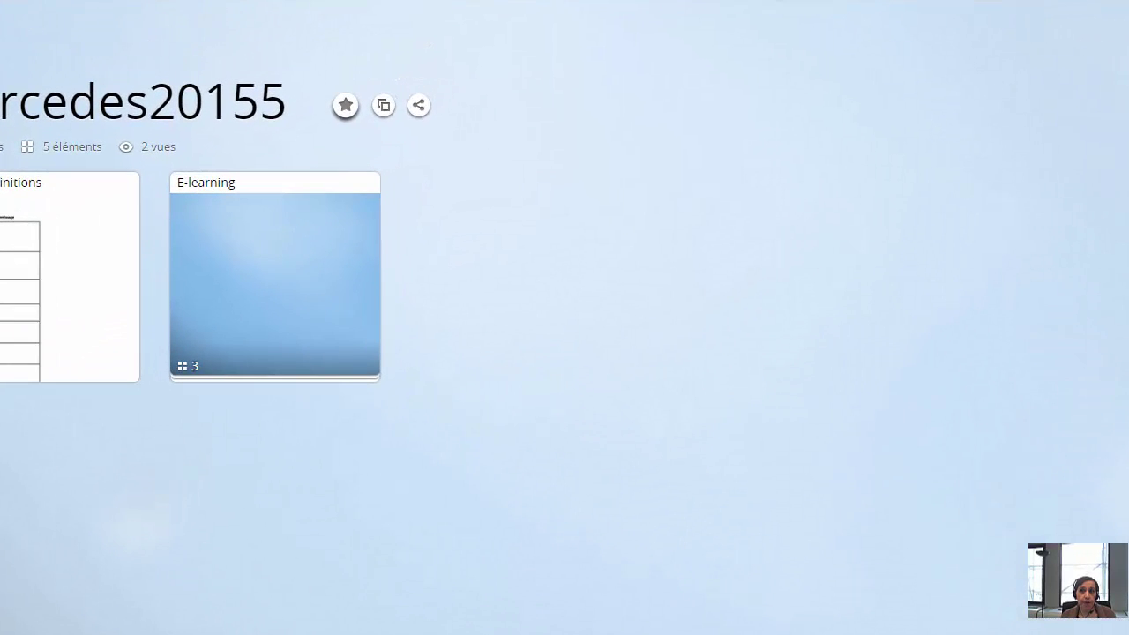
Search across Pearltrees for "cuisine"
{"action": "left_click", "coordinate": [820, 101]}
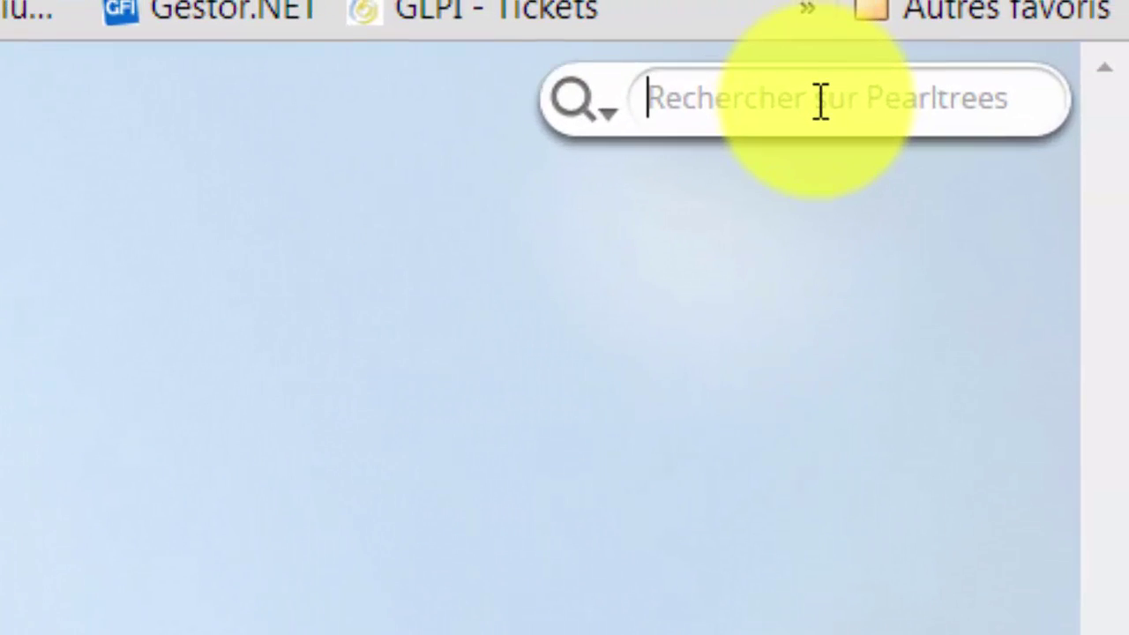
{"action": "type", "text": "cuisine"}
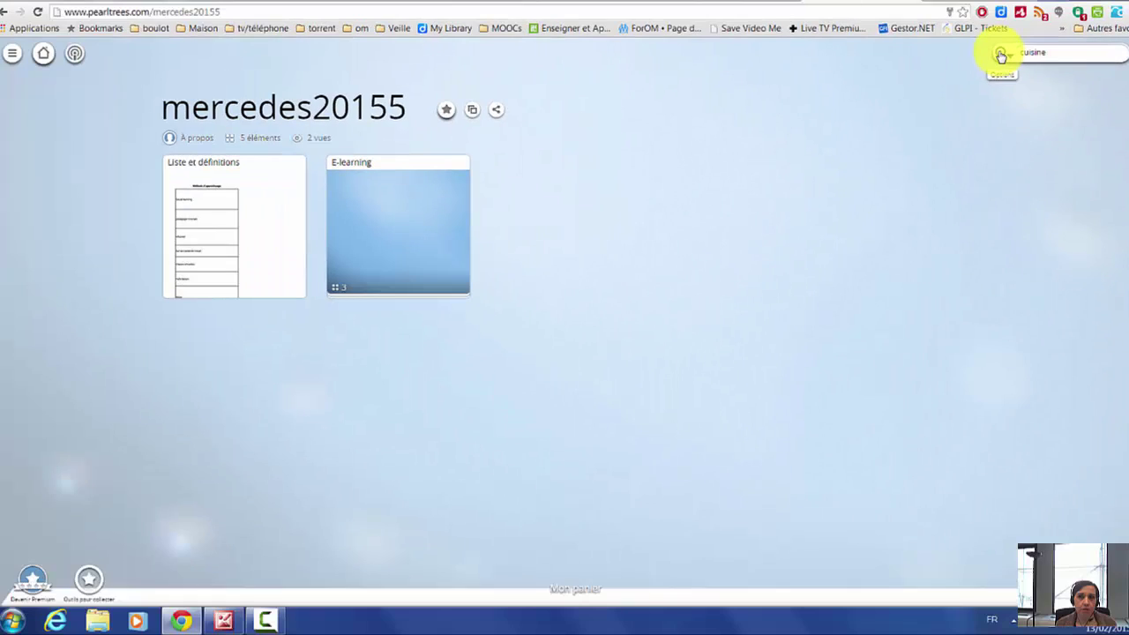
{"action": "left_click", "coordinate": [749, 84]}
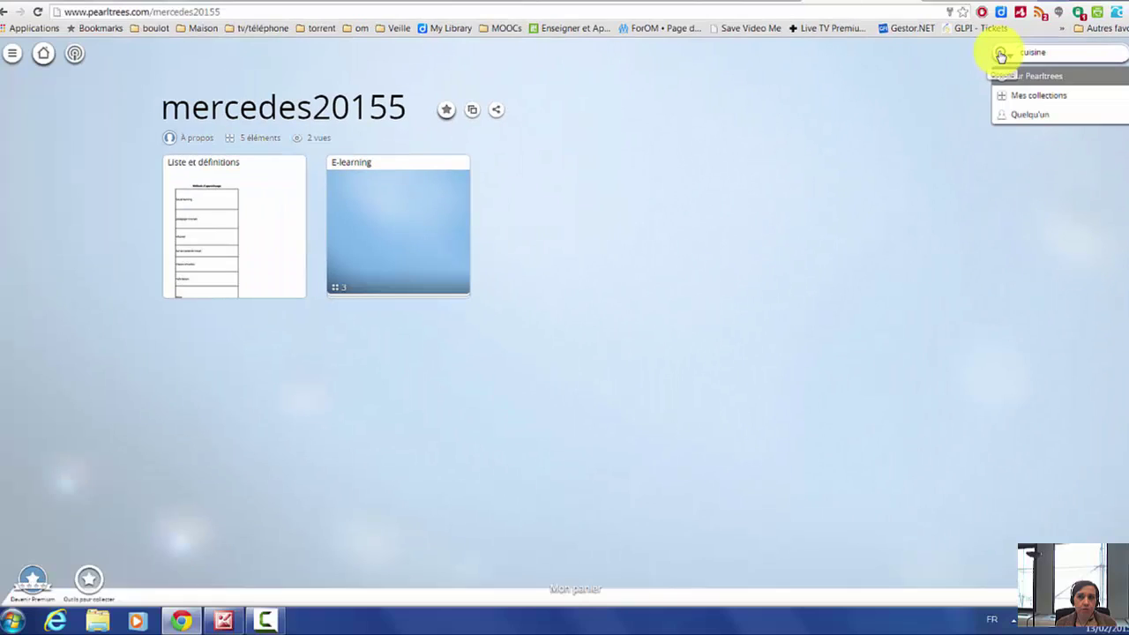
{"action": "left_click", "coordinate": [1067, 59]}
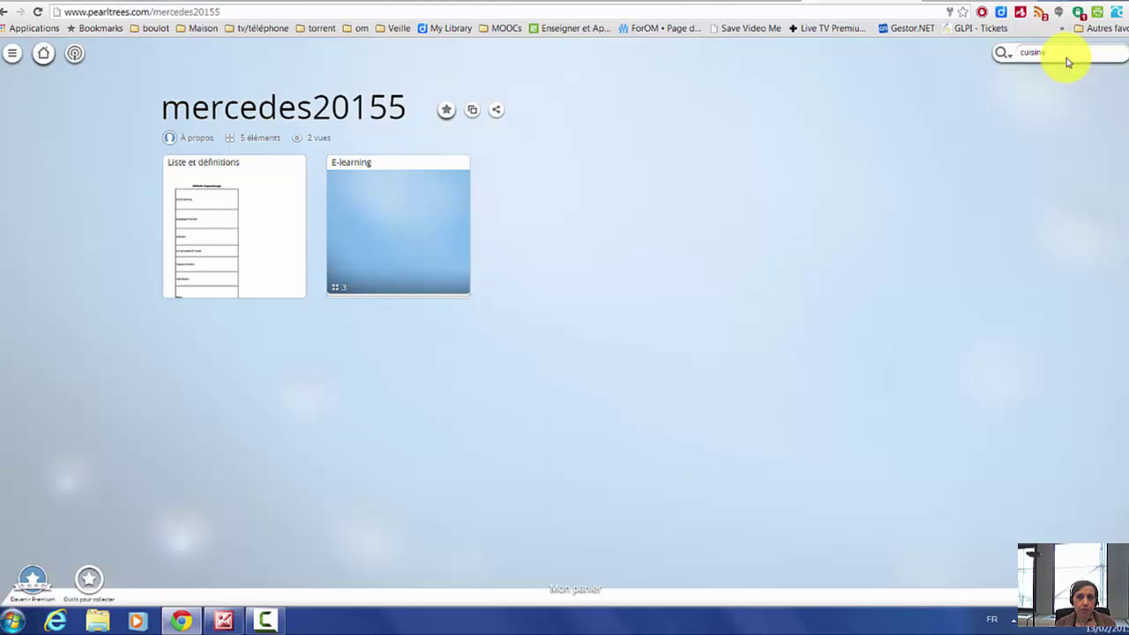
{"action": "key", "text": "Return"}
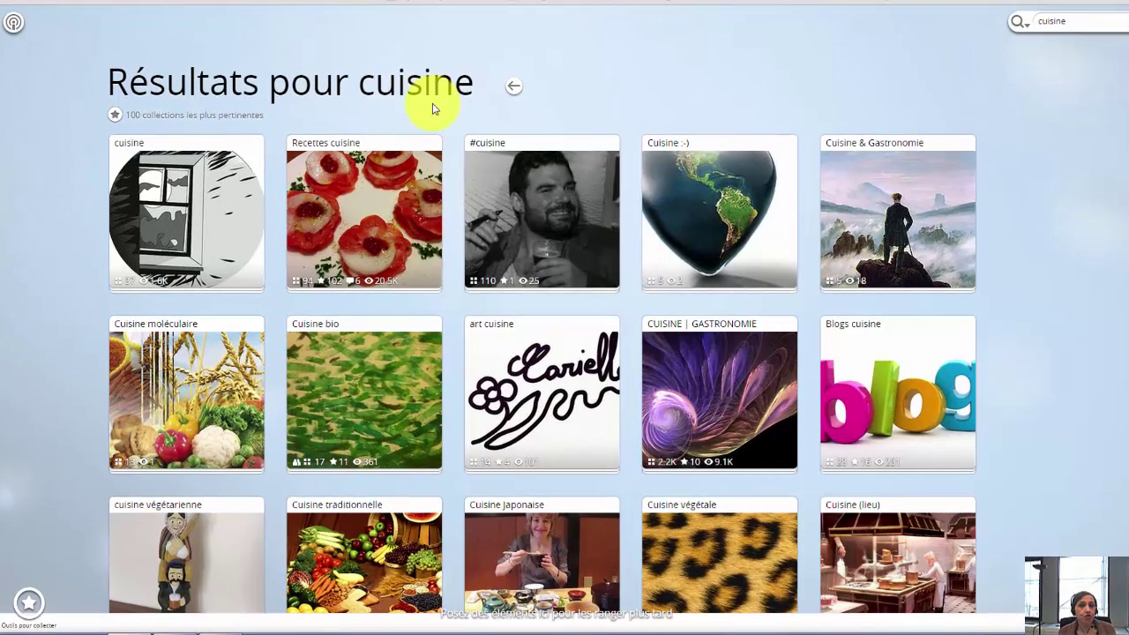
Open the collection "cuisine végétarienne" from the search results and add it to the account's main collection as a subscription
{"action": "left_click", "coordinate": [202, 536]}
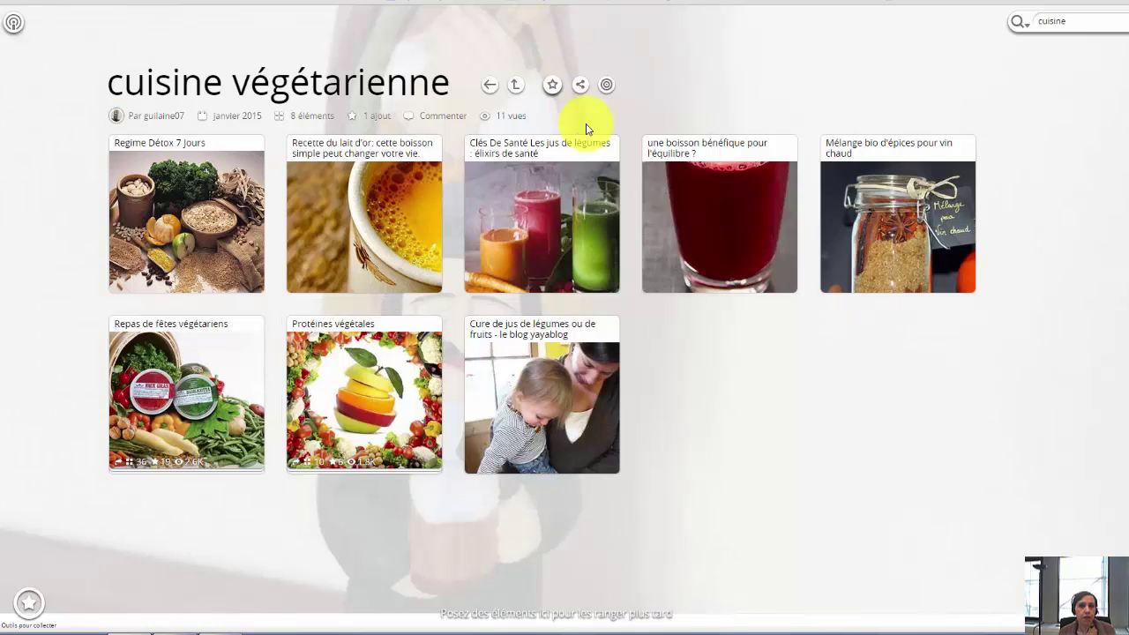
{"action": "left_click", "coordinate": [552, 85]}
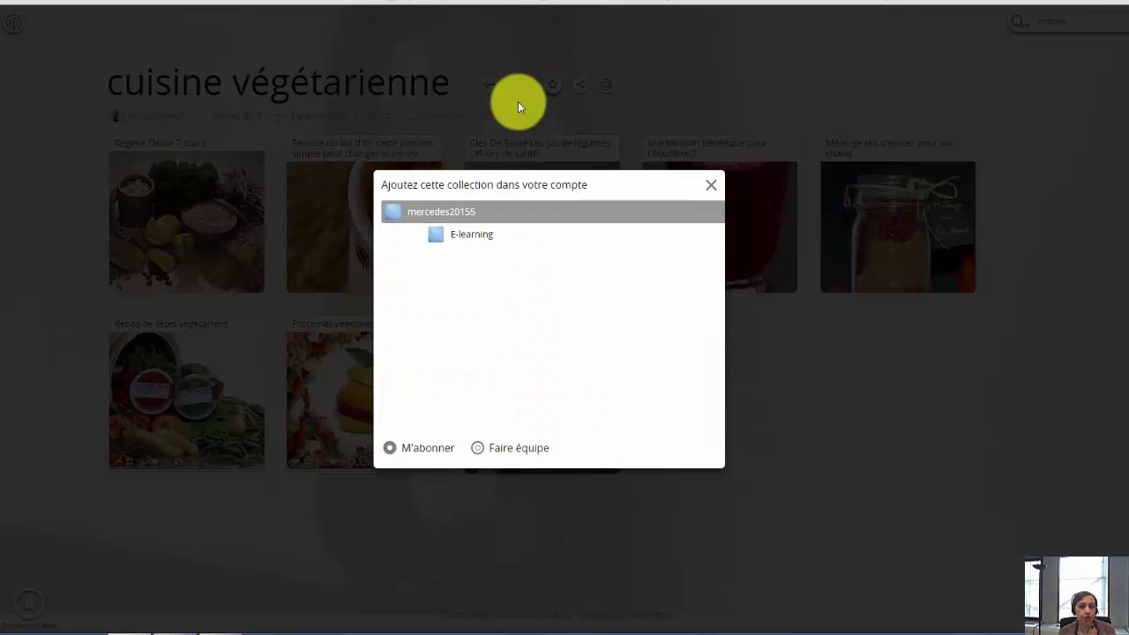
{"action": "left_click", "coordinate": [466, 240]}
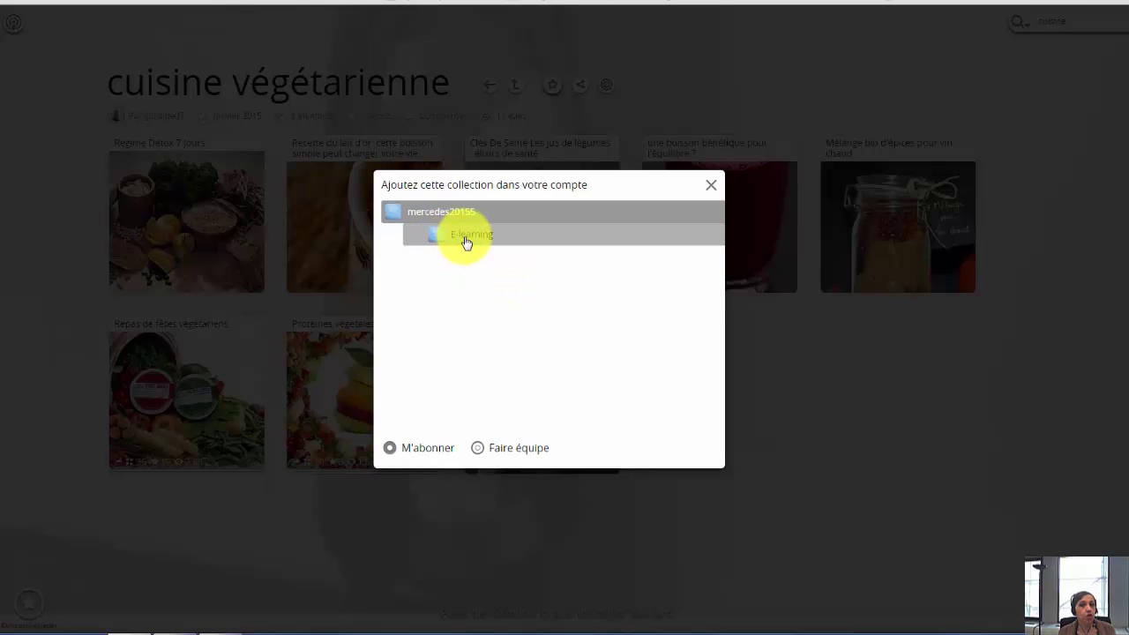
{"action": "left_click", "coordinate": [408, 211]}
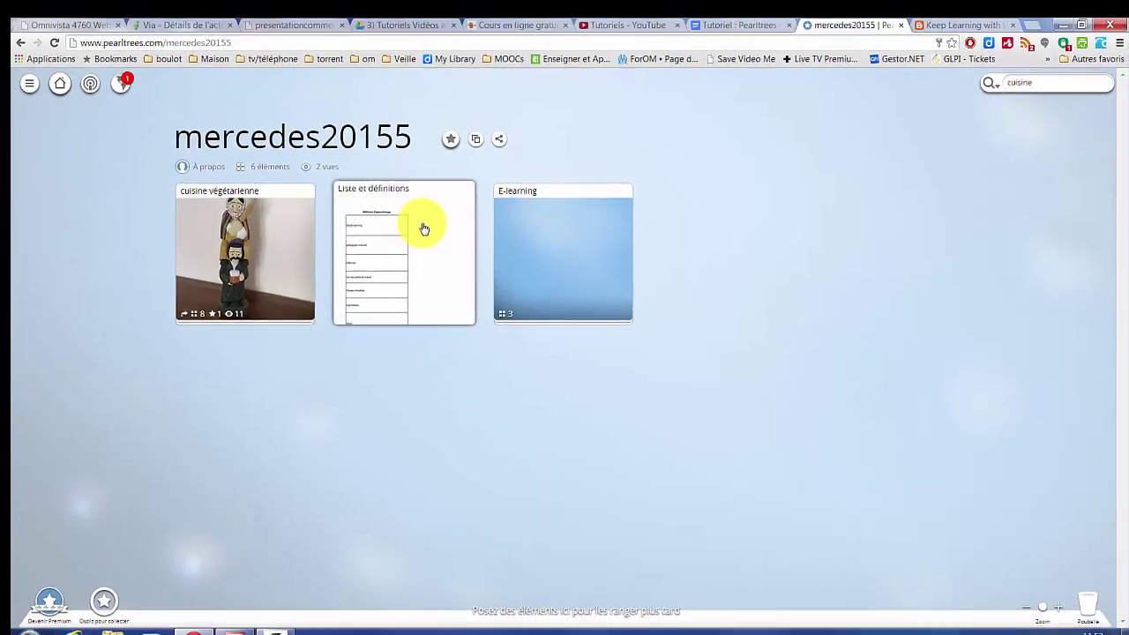
Delete the file "Liste et définitions" from the account's main collection by moving it to the trash
{"action": "left_click_drag", "start_coordinate": [414, 204], "coordinate": [1058, 583]}
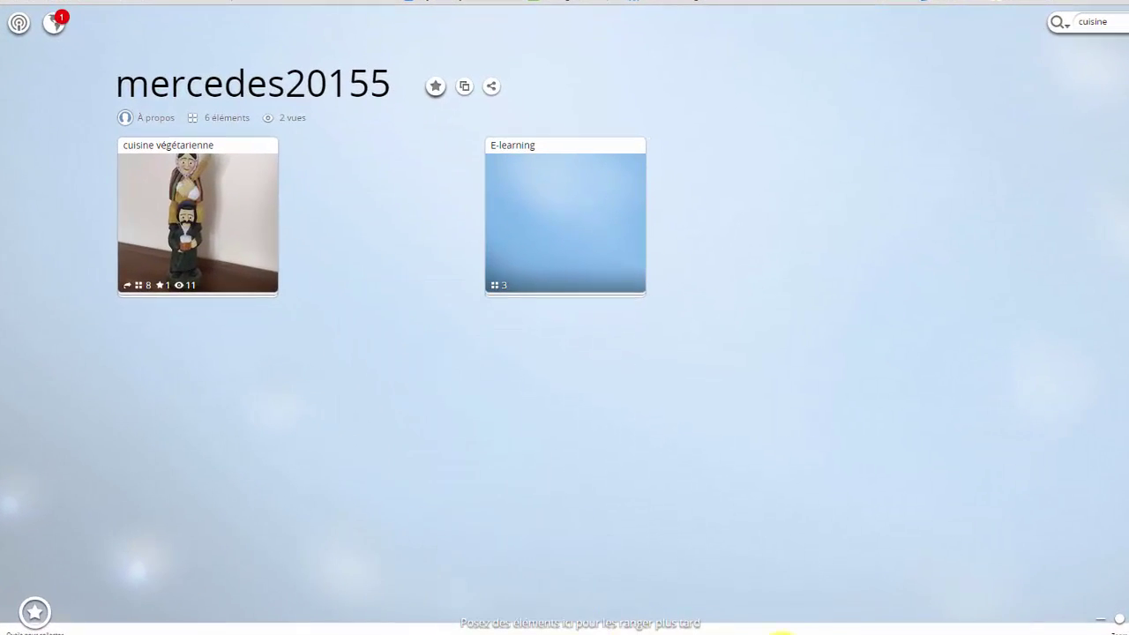
{"action": "left_click_drag", "start_coordinate": [1128, 610], "coordinate": [1101, 577]}
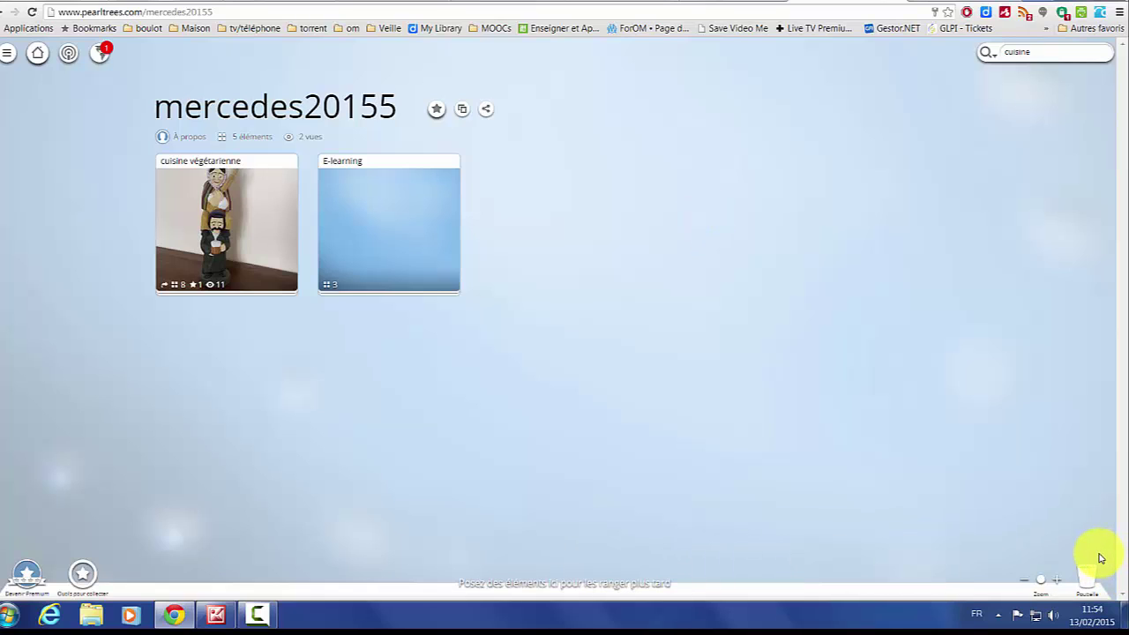
Open the account's main menu and look through the Apps section and the entries below it
{"action": "left_click", "coordinate": [7, 54]}
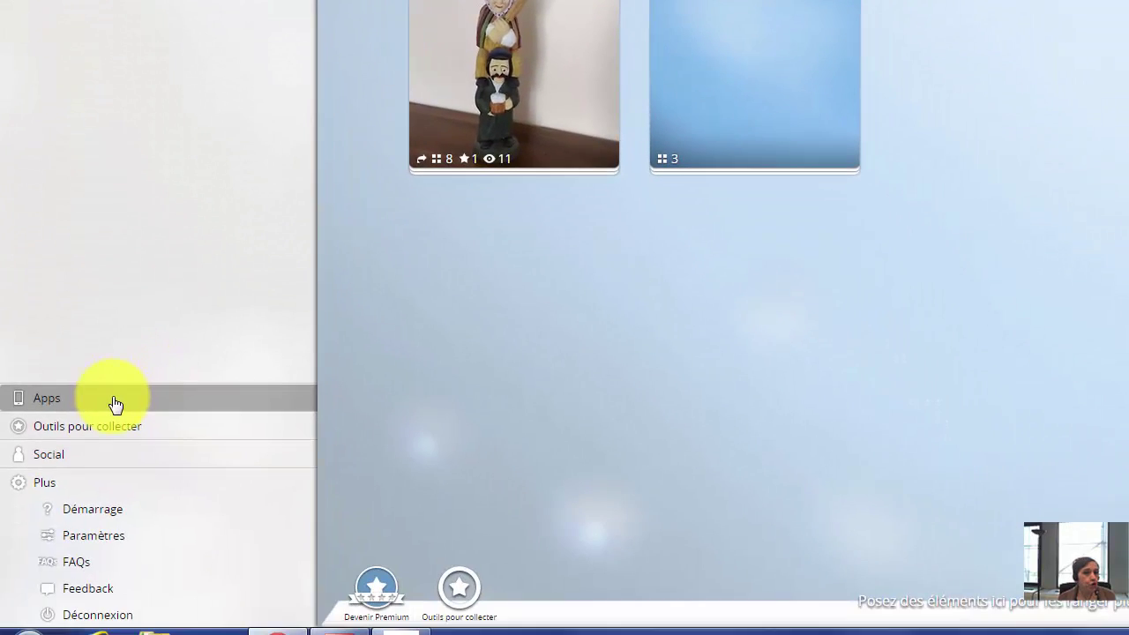
{"action": "left_click", "coordinate": [114, 401]}
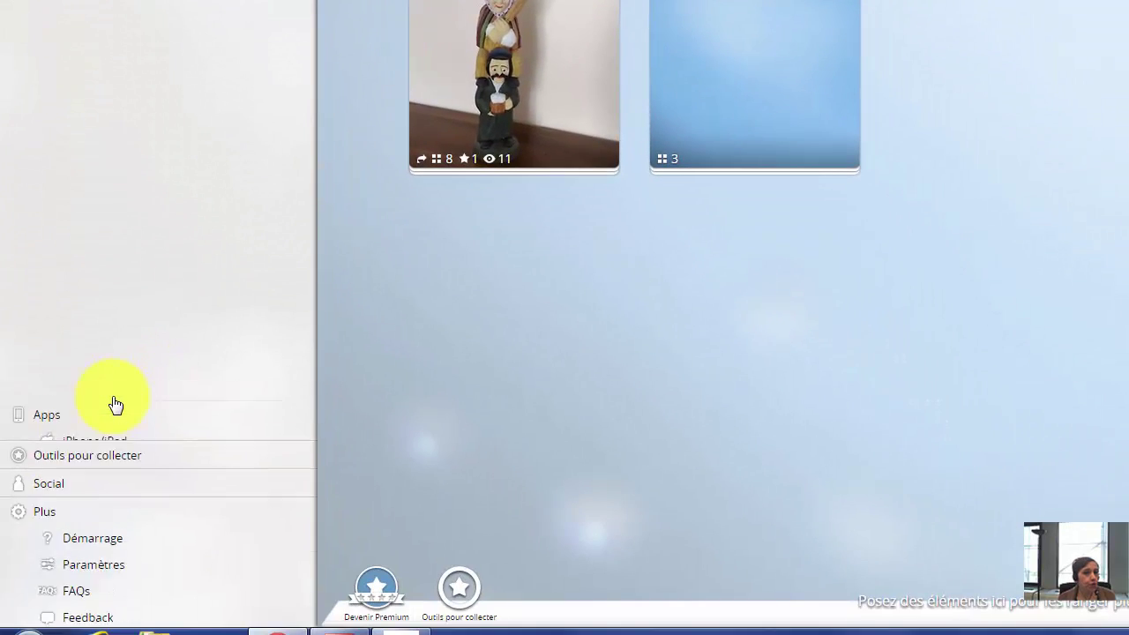
{"action": "left_click", "coordinate": [97, 483]}
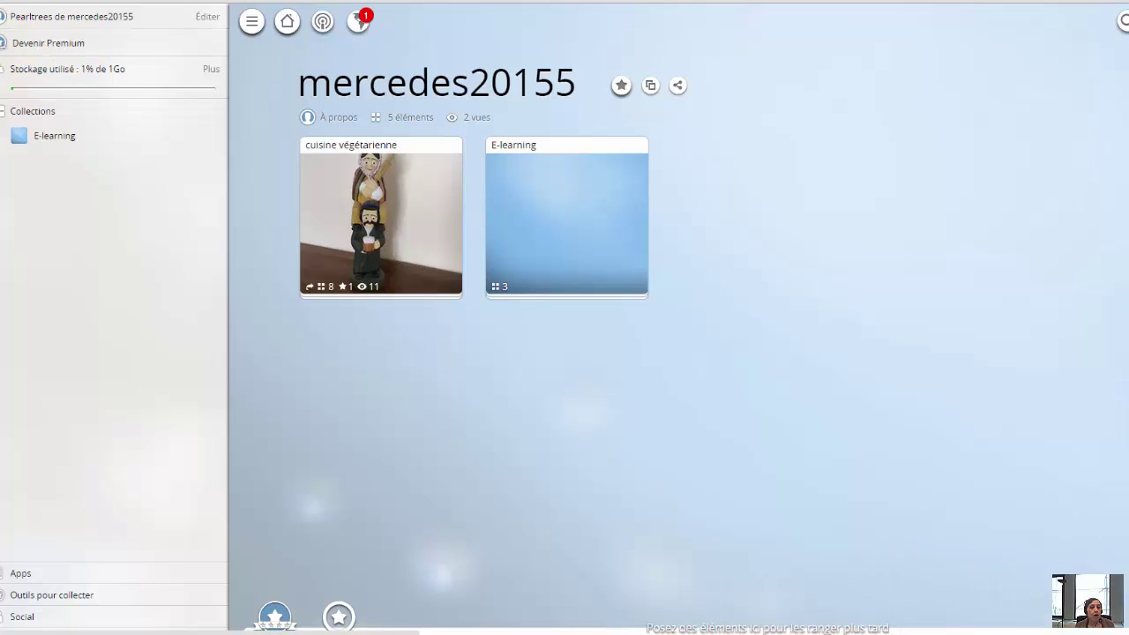
Turn off the e-mail notifications for Amis, Équipes, Ajouts et commentaires, and Collections proches et newsletters, and save the settings
{"action": "left_click", "coordinate": [27, 628]}
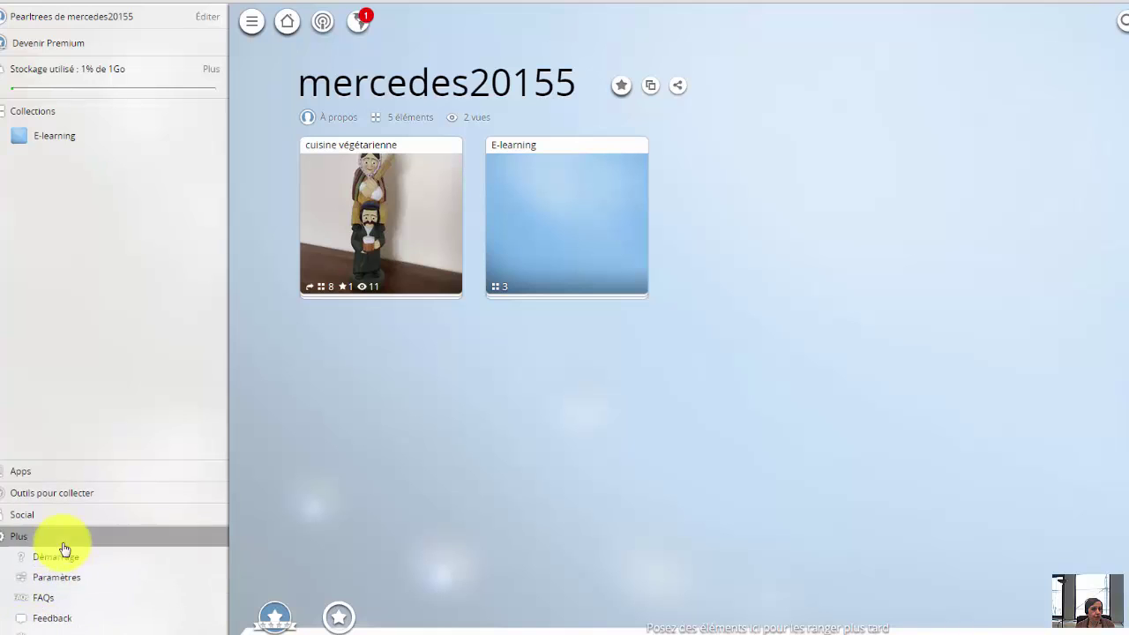
{"action": "left_click", "coordinate": [75, 580]}
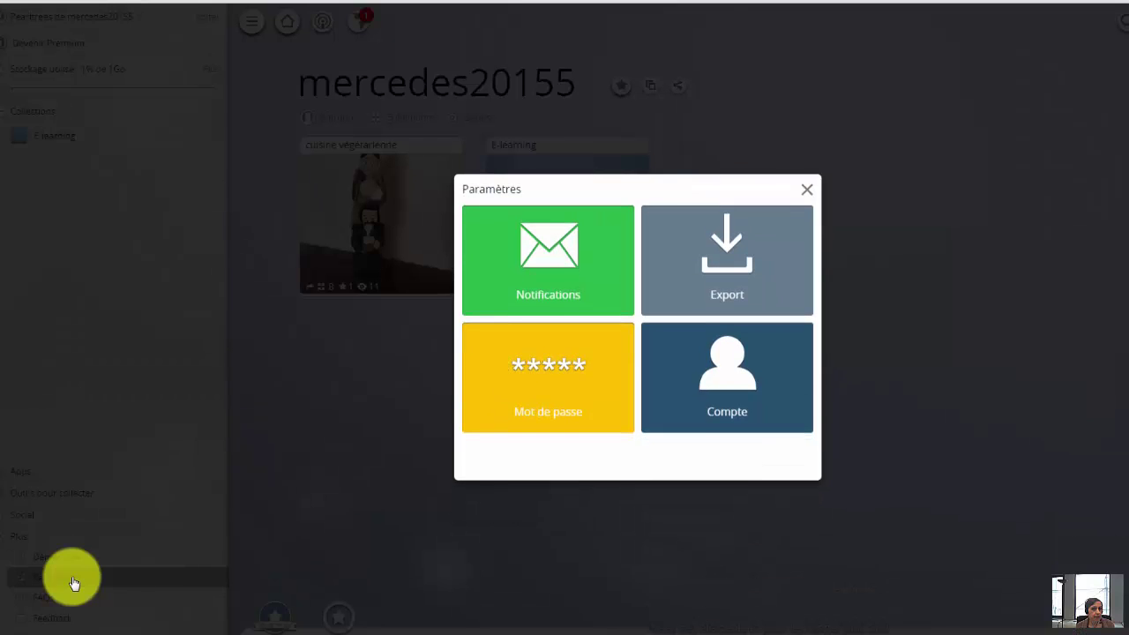
{"action": "left_click", "coordinate": [605, 253]}
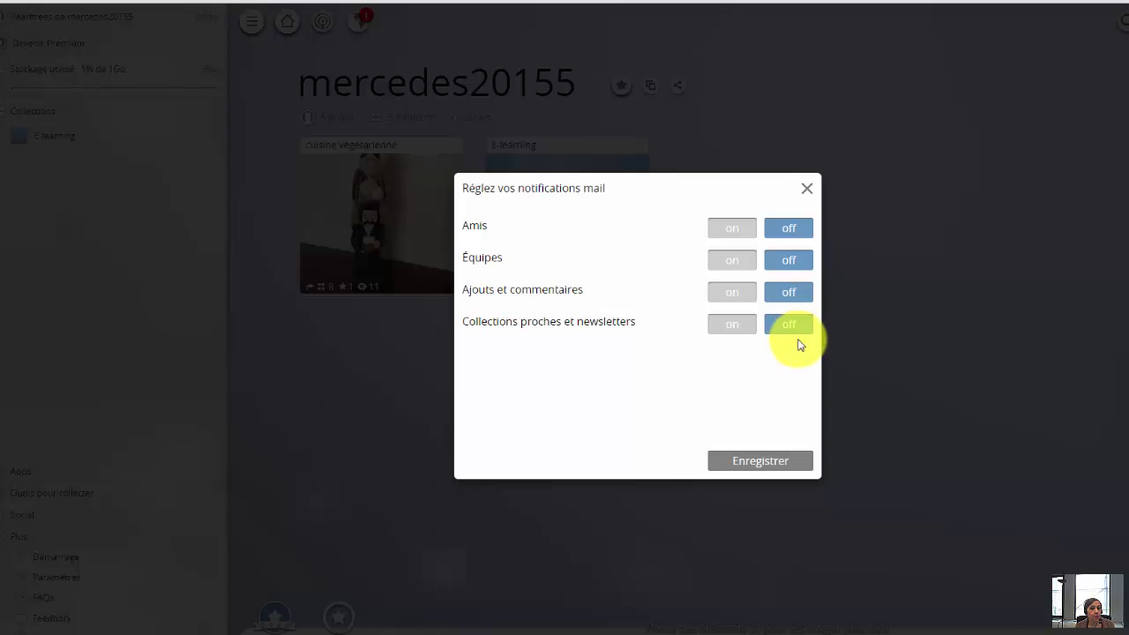
{"action": "left_click", "coordinate": [788, 465]}
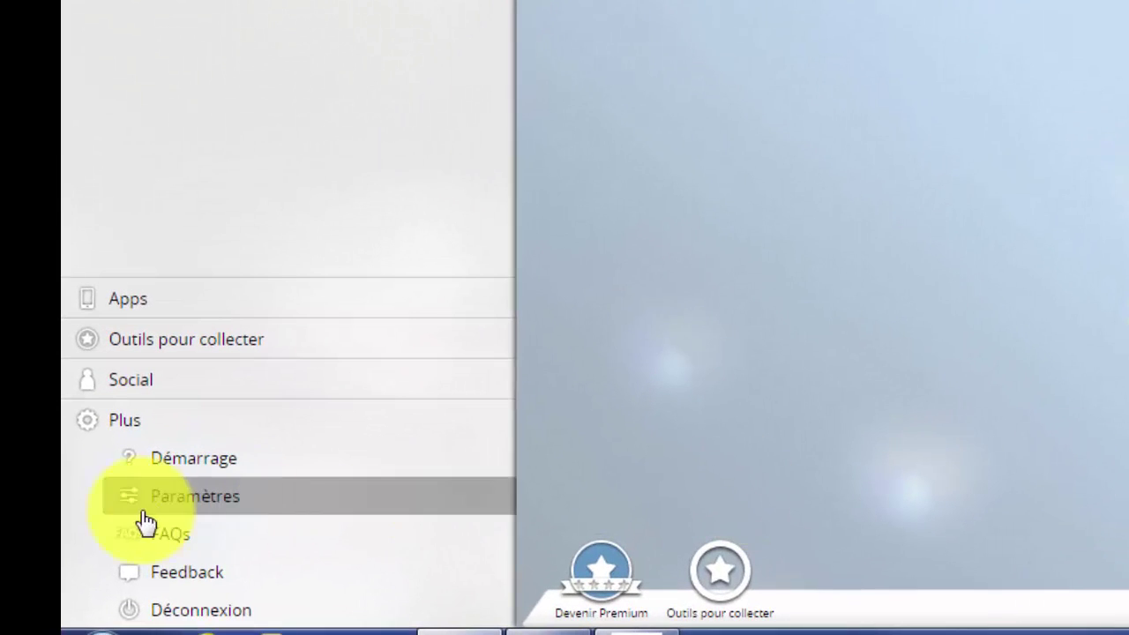
Log out of the Pearltrees account
{"action": "left_click", "coordinate": [181, 610]}
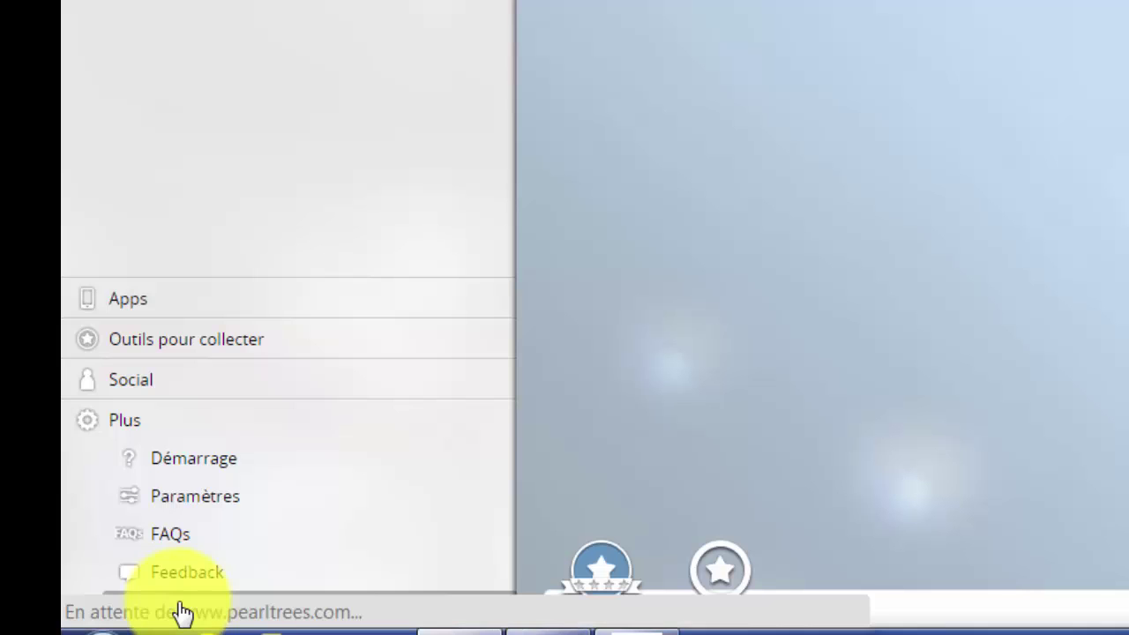